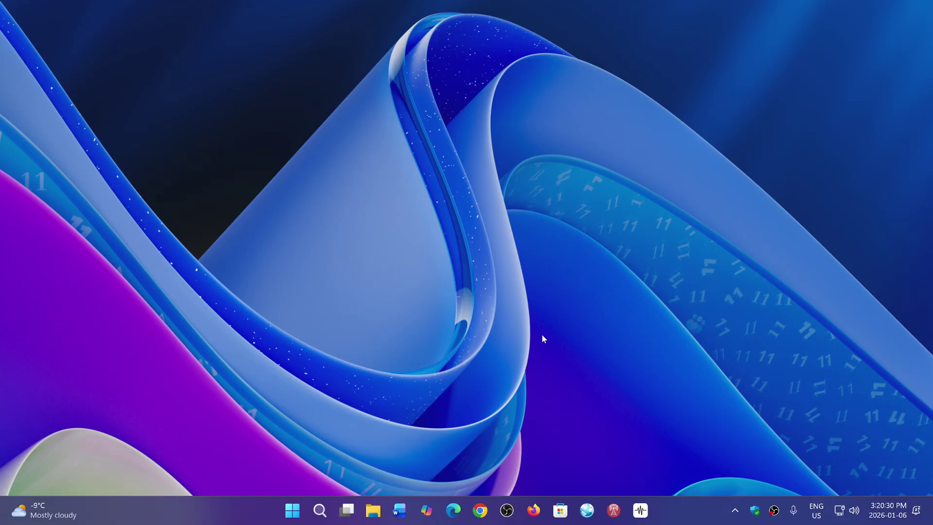
Launch Google Chrome from the taskbar so it opens on spaceweather.com
{"action": "left_click", "coordinate": [480, 510]}
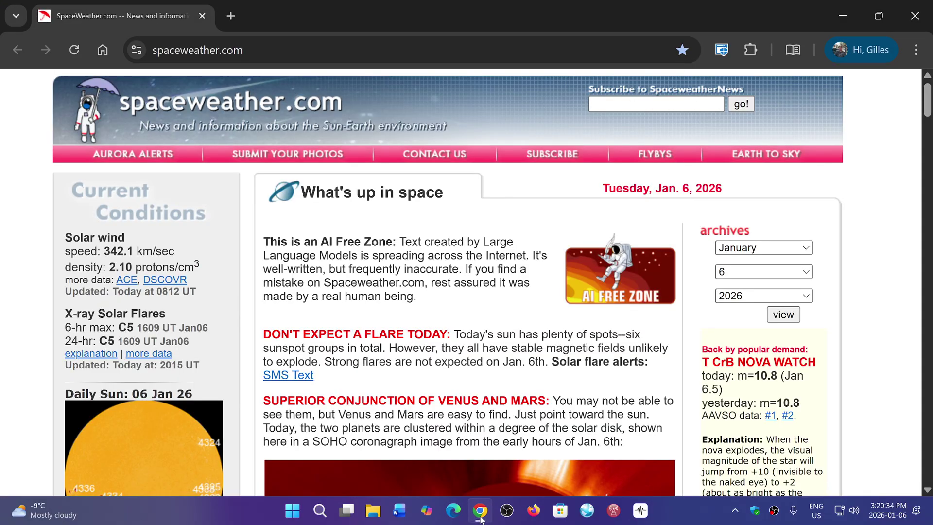
Check that the About Google Chrome page shows version 143.0.7499.193 is up to date, then close the browser window
{"action": "left_click", "coordinate": [915, 51]}
{"action": "scroll", "coordinate": [835, 254], "scroll_direction": "down", "scroll_amount": 3}
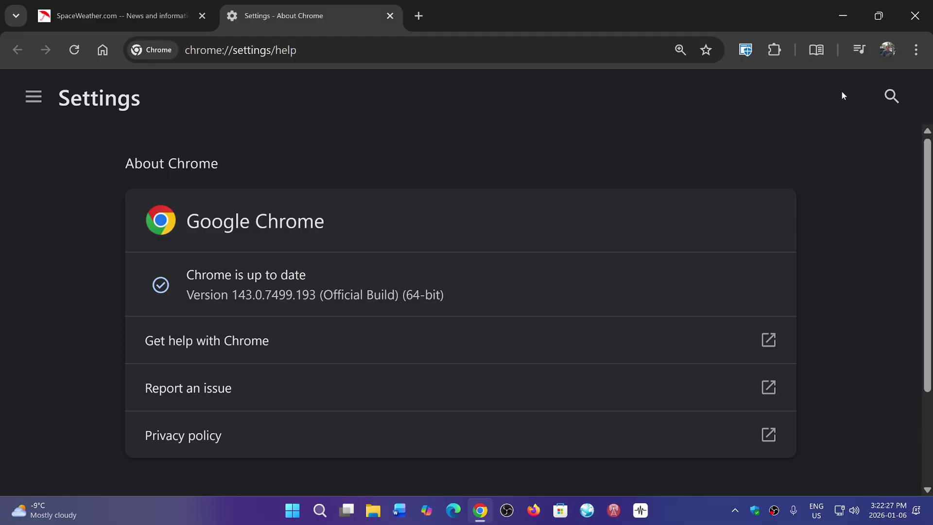
{"action": "left_click", "coordinate": [914, 16]}
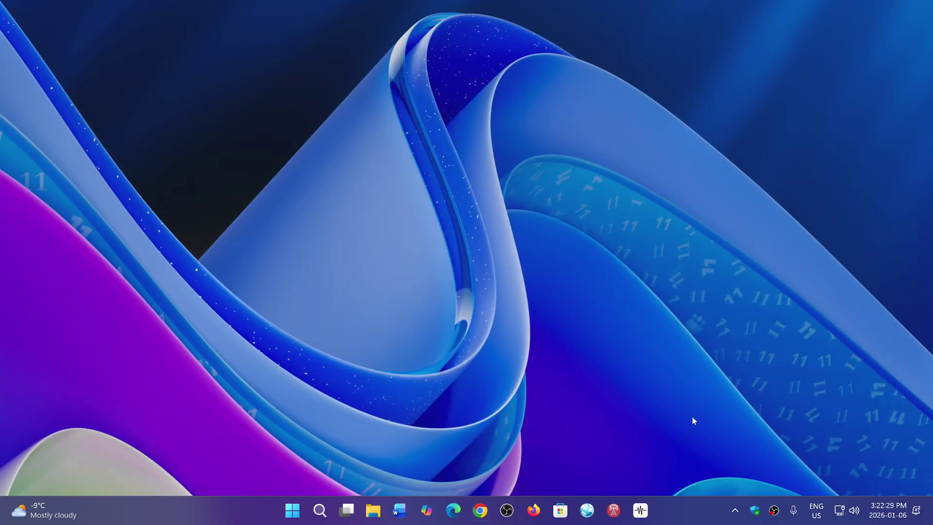